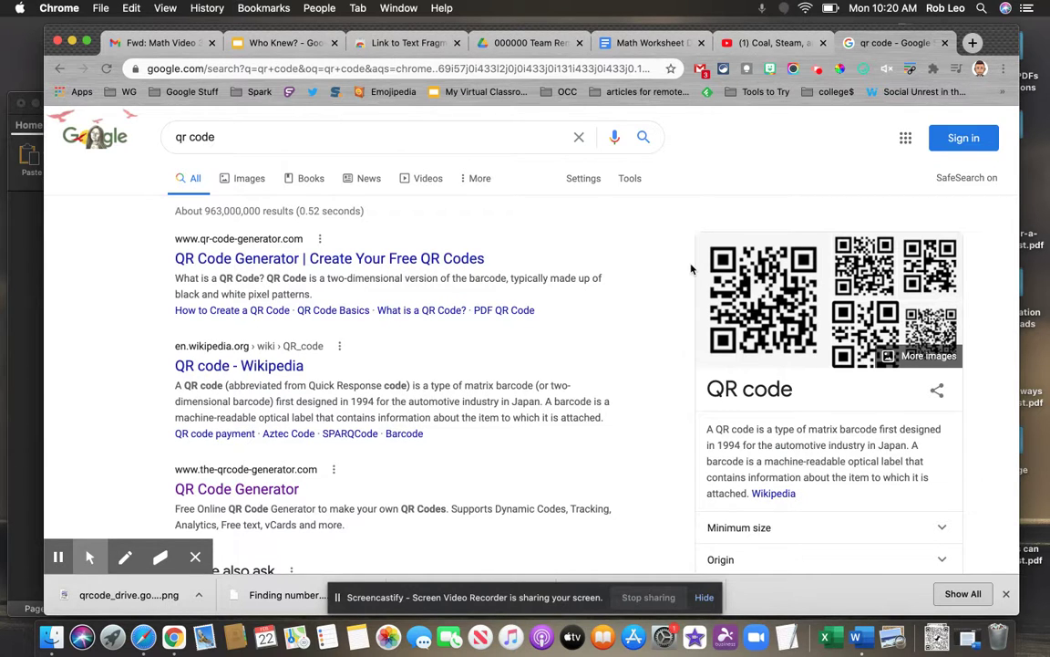
Check the installed Chrome version on the About Chrome page, then close it.
{"action": "left_click", "coordinate": [1005, 69]}
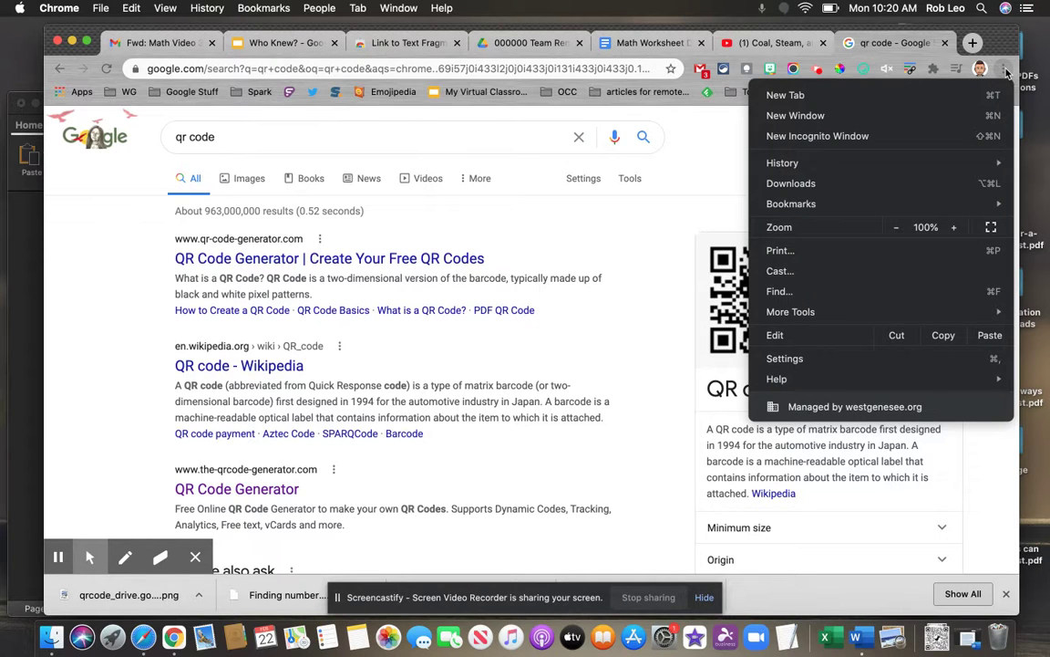
{"action": "mouse_move", "coordinate": [819, 382]}
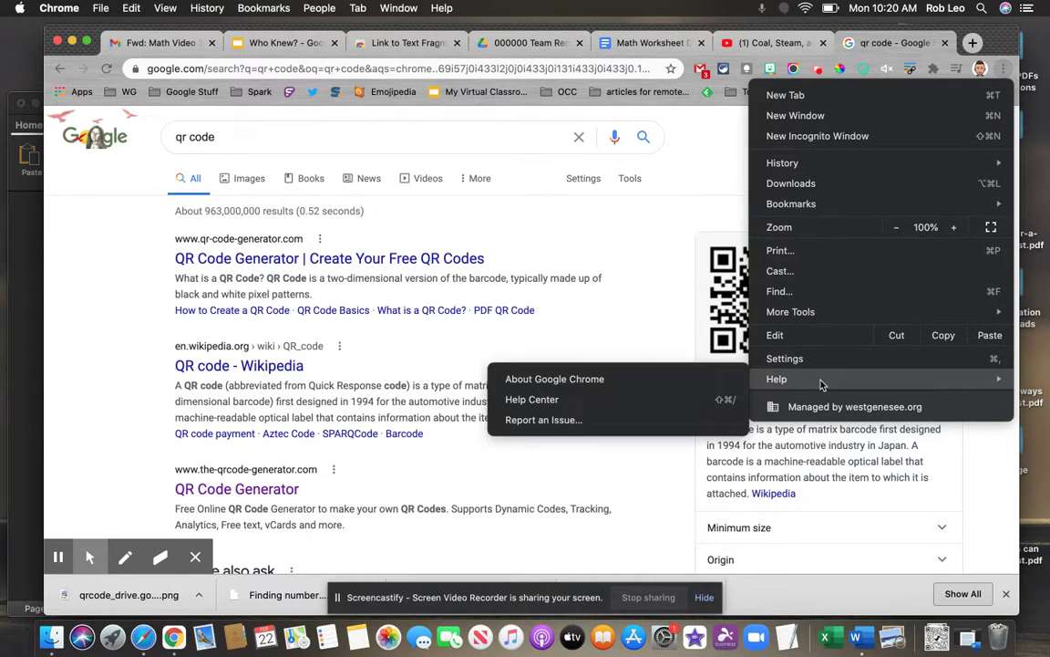
{"action": "left_click", "coordinate": [533, 380]}
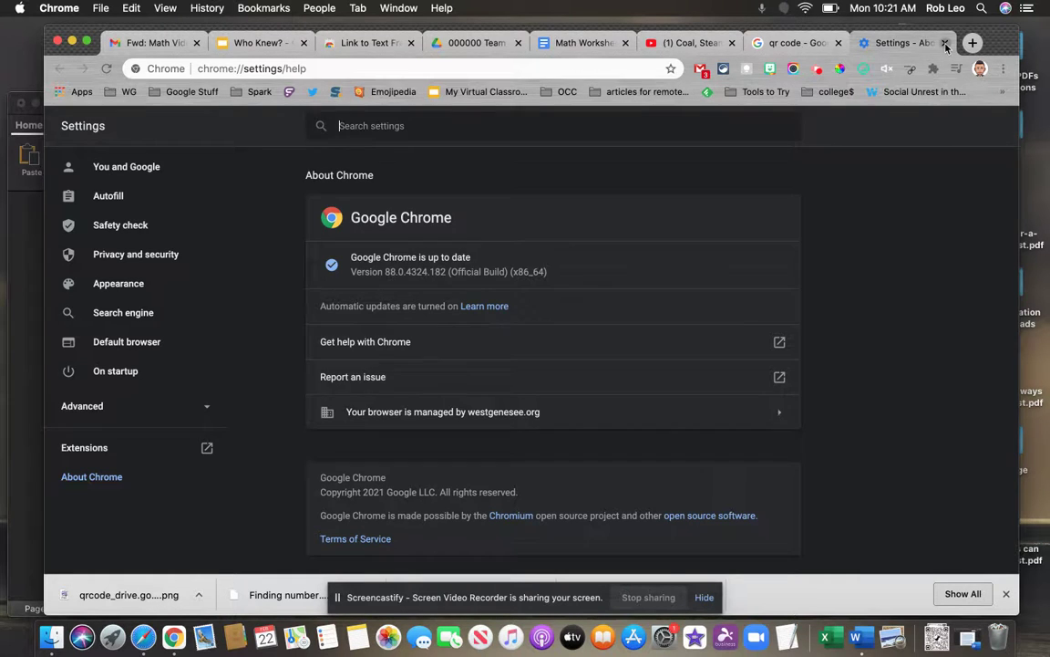
{"action": "left_click", "coordinate": [946, 43]}
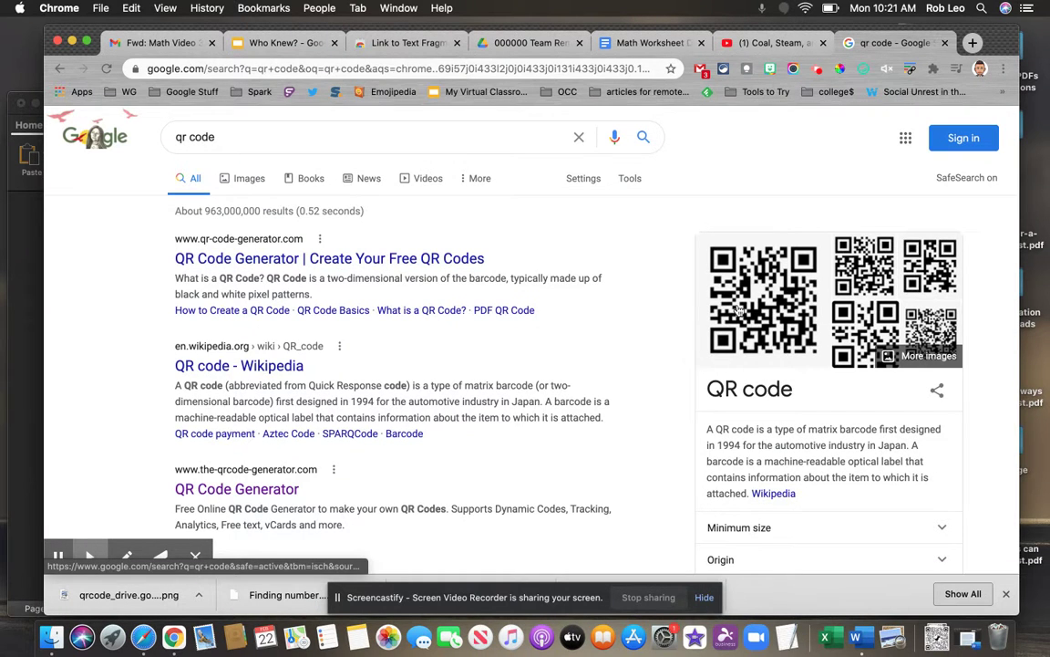
Delete the QR code image from the Math Worksheet Demo and return to the Drive video preview.
{"action": "left_click", "coordinate": [629, 41]}
{"action": "left_click", "coordinate": [324, 307]}
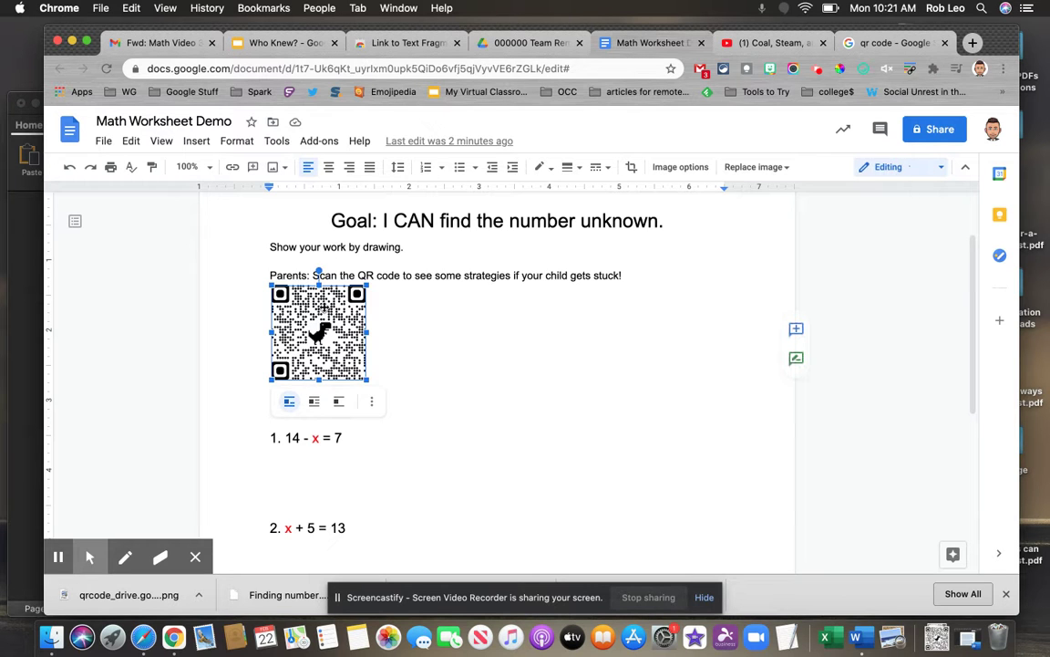
{"action": "key", "text": "BackSpace"}
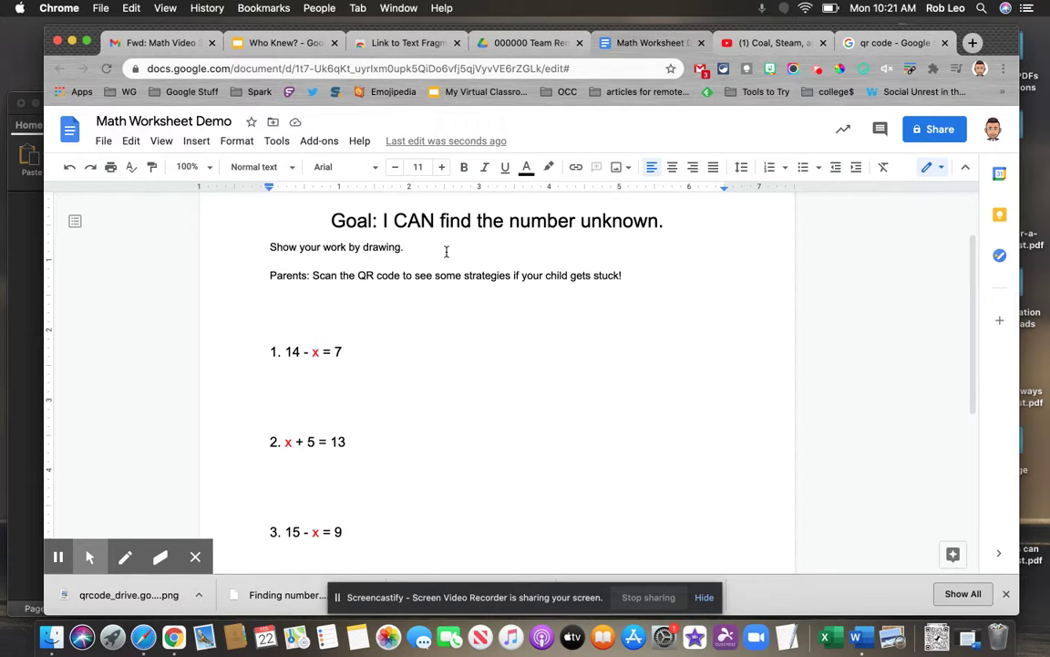
{"action": "left_click", "coordinate": [524, 44]}
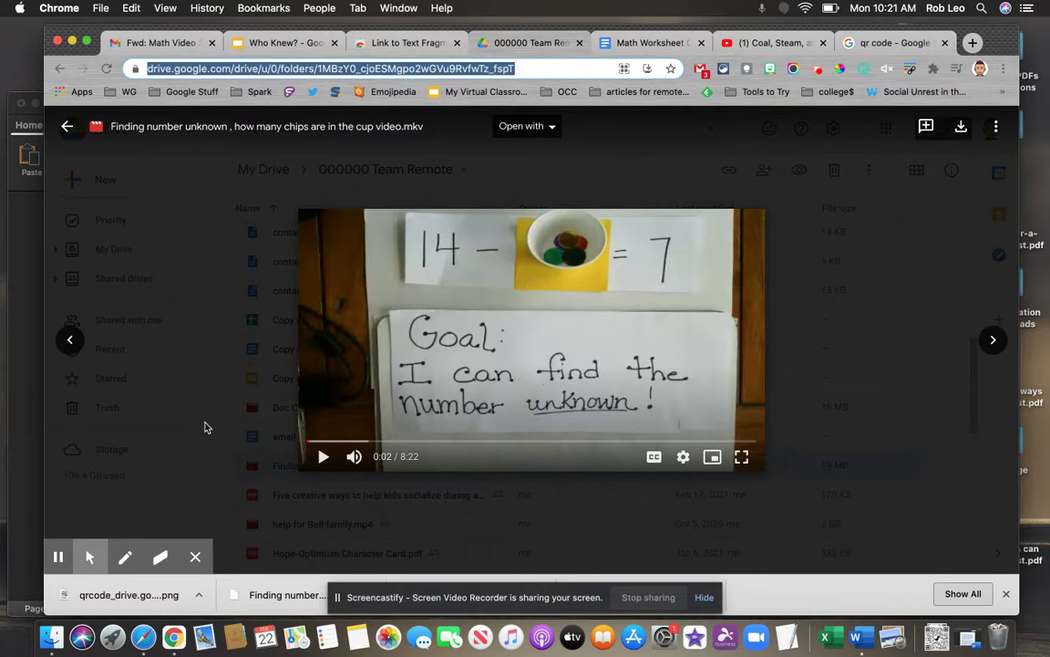
Copy the 'Finding number unknown' video's share link from its Share dialog.
{"action": "left_click", "coordinate": [998, 129]}
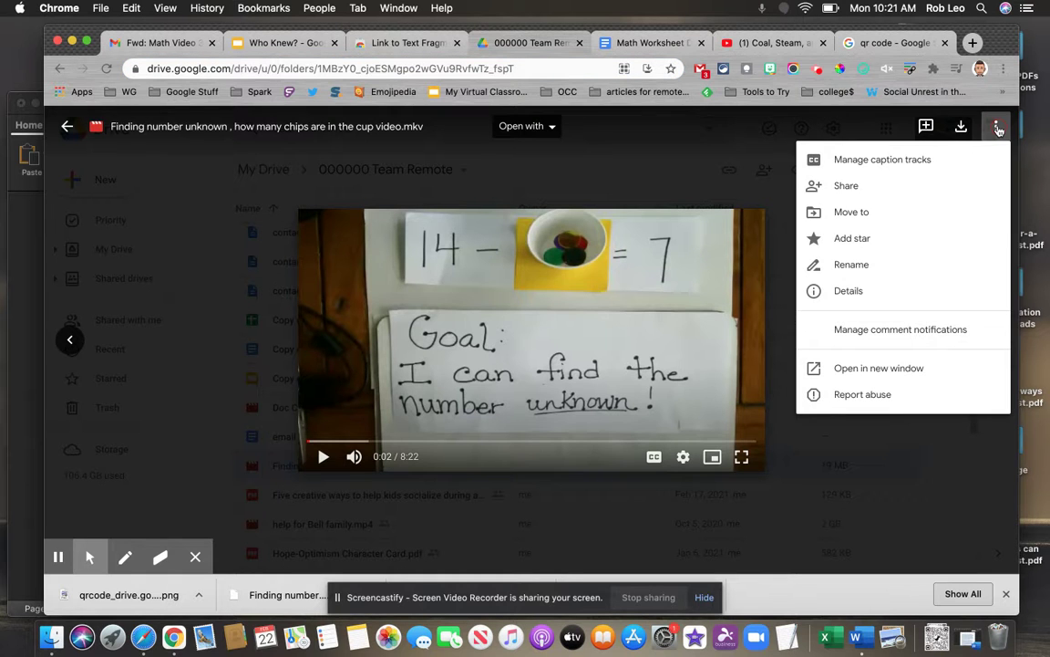
{"action": "left_click", "coordinate": [906, 198]}
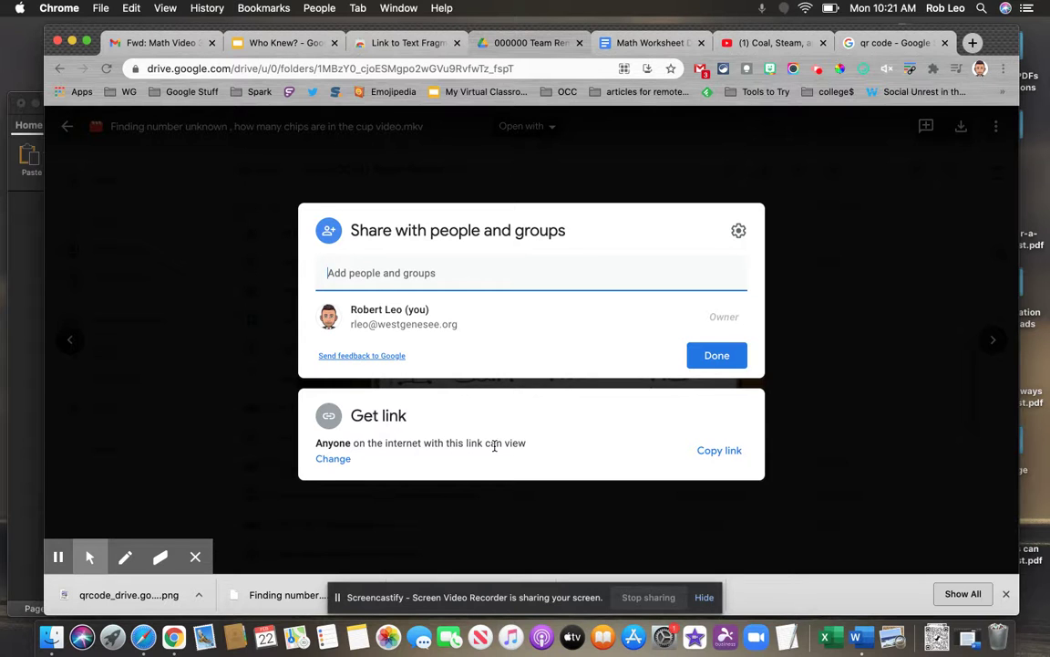
{"action": "left_click", "coordinate": [720, 451]}
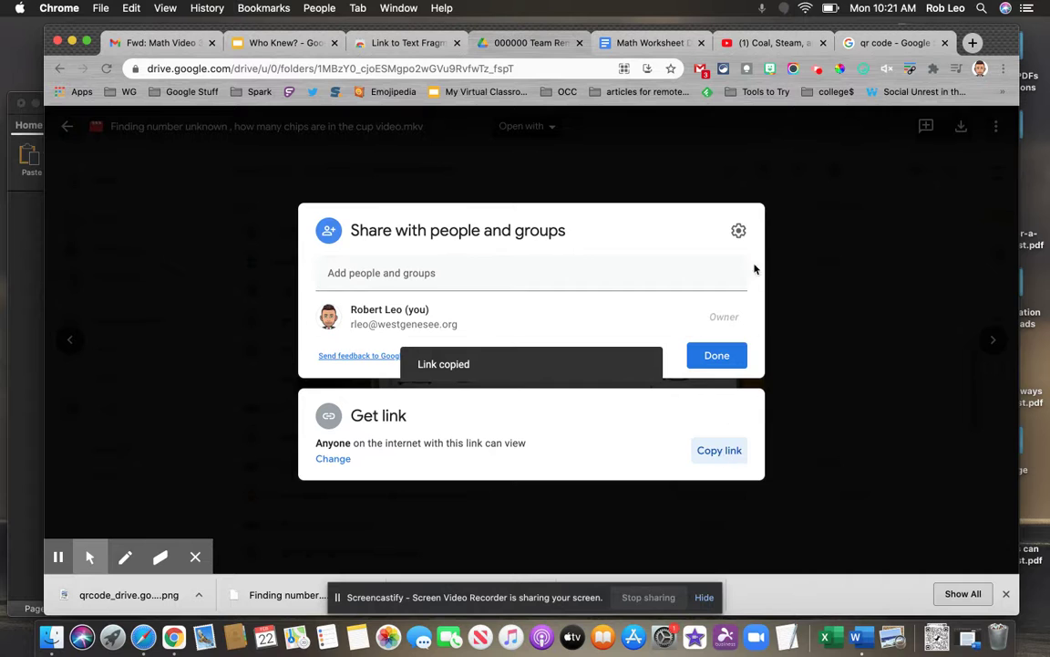
{"action": "left_click", "coordinate": [720, 359]}
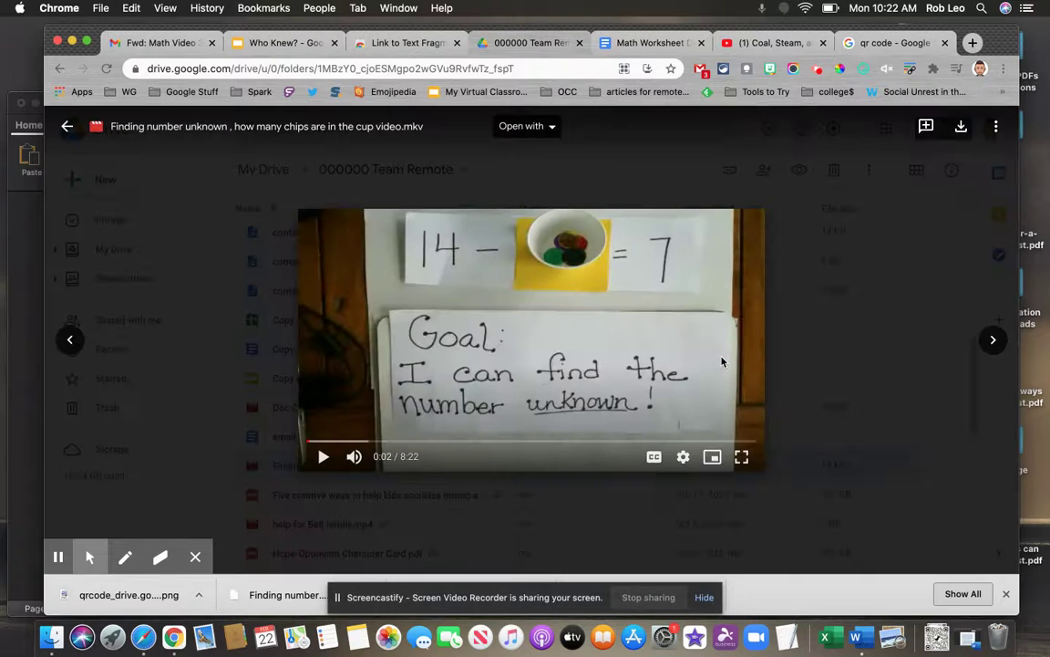
Paste the video link below the Parents line, headed by 'Watch this if you get stuck:'.
{"action": "left_click", "coordinate": [622, 42]}
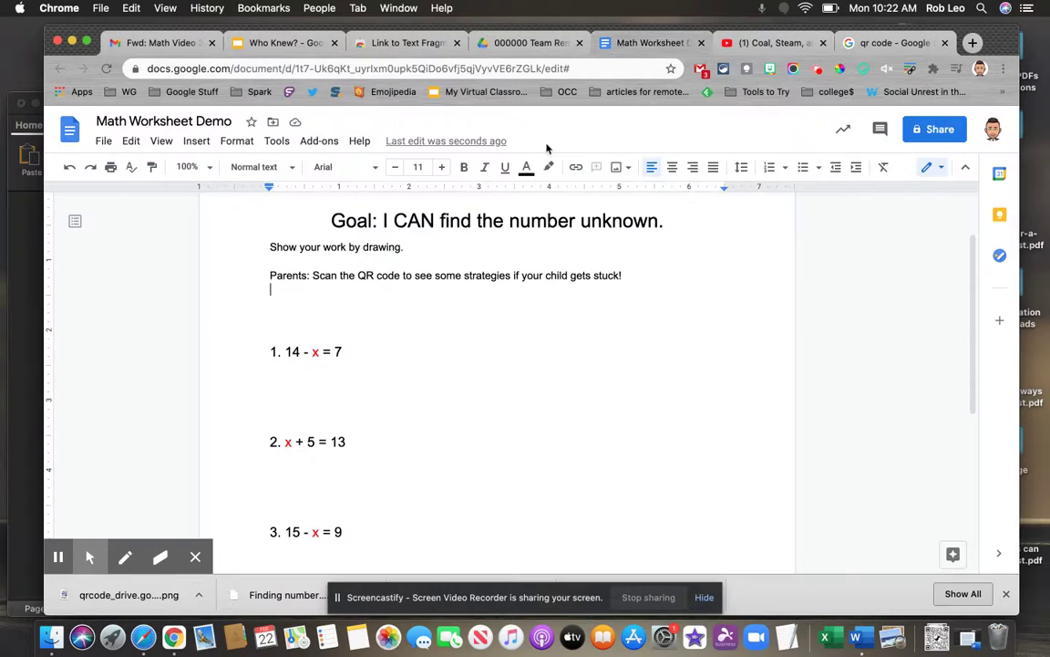
{"action": "left_click", "coordinate": [626, 271]}
{"action": "key", "text": "Return"}
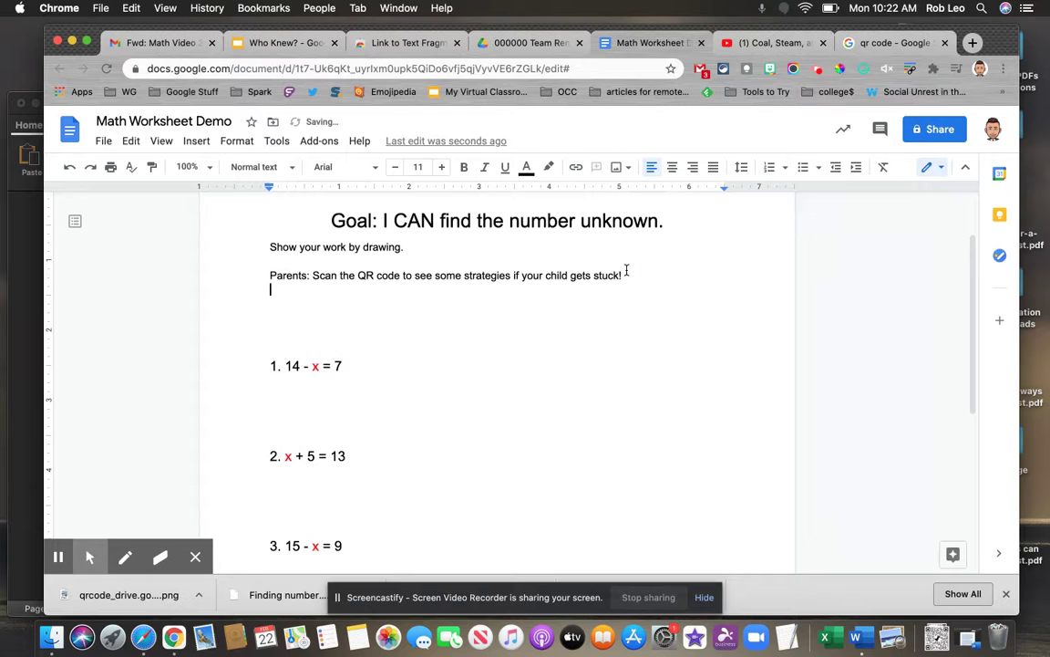
{"action": "key", "text": "super+v"}
{"action": "left_click", "coordinate": [647, 294]}
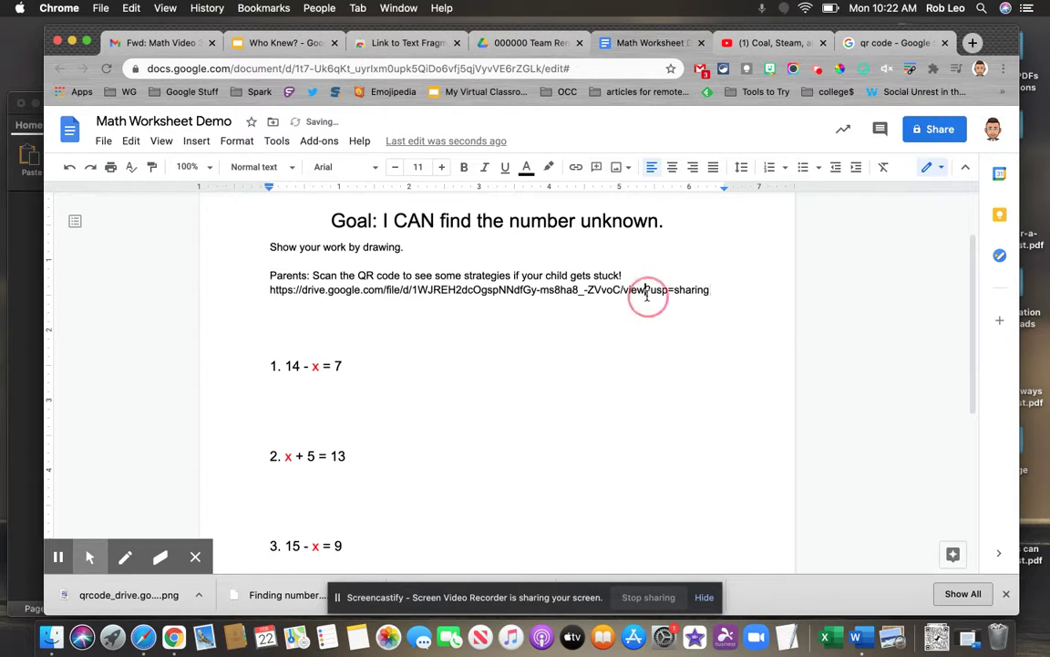
{"action": "triple_click", "coordinate": [647, 294]}
{"action": "left_click", "coordinate": [269, 292]}
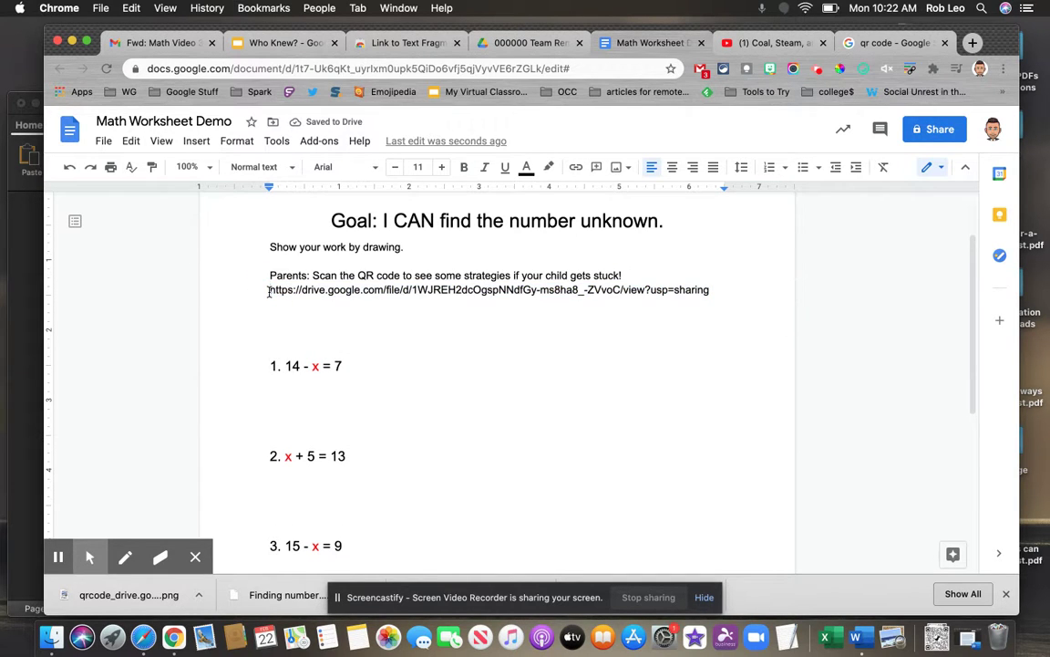
{"action": "type", "text": "Watch th"}
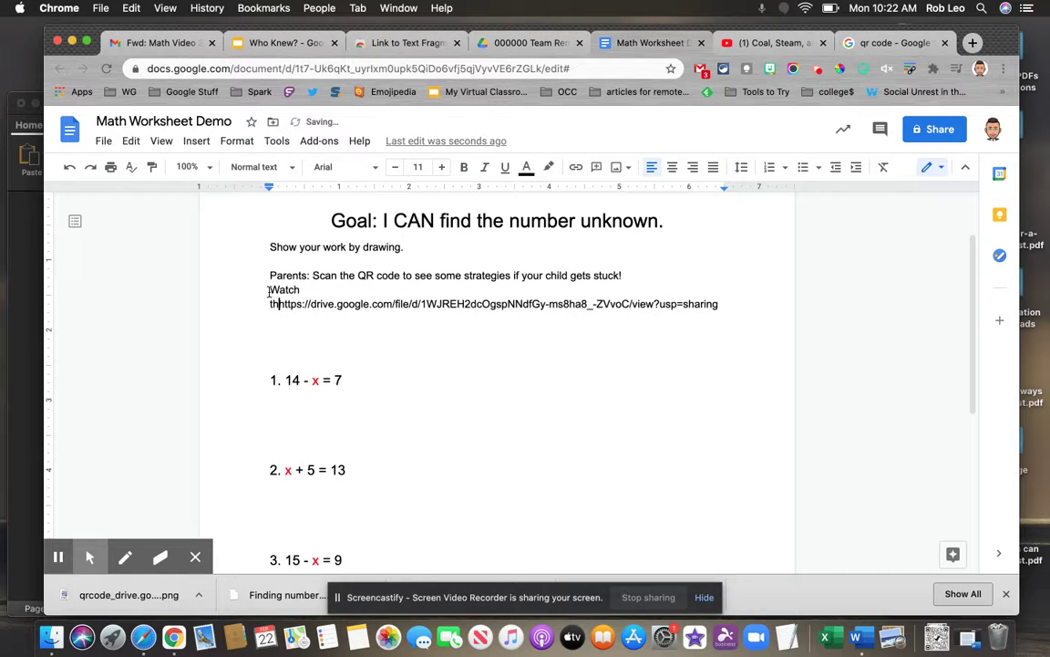
{"action": "type", "text": "is if you get stuck"}
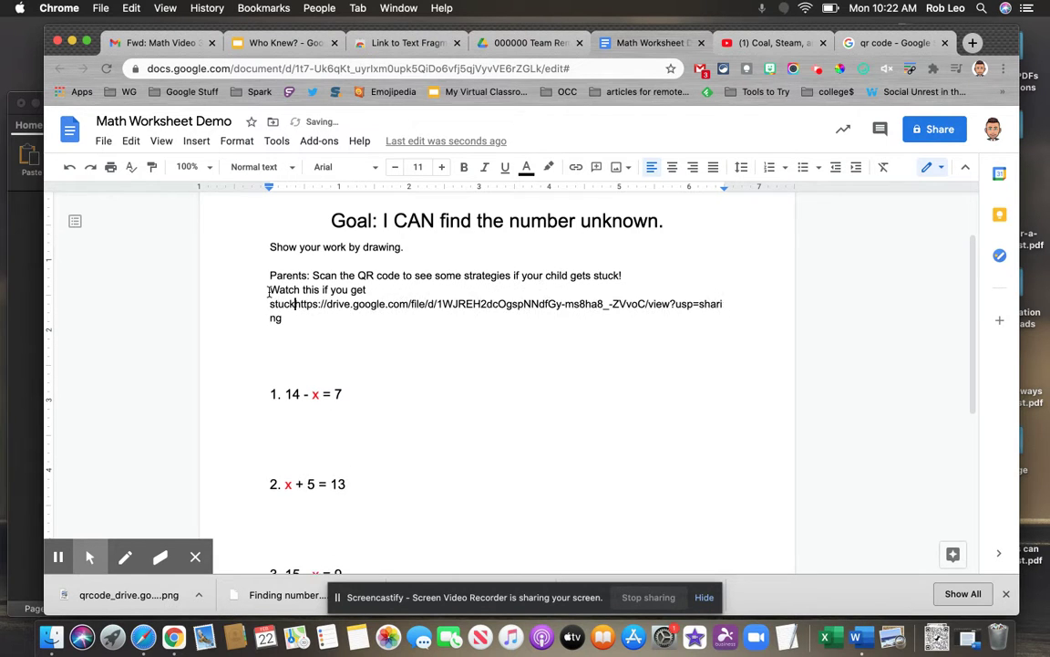
{"action": "type", "text": ":"}
{"action": "key", "text": "Return"}
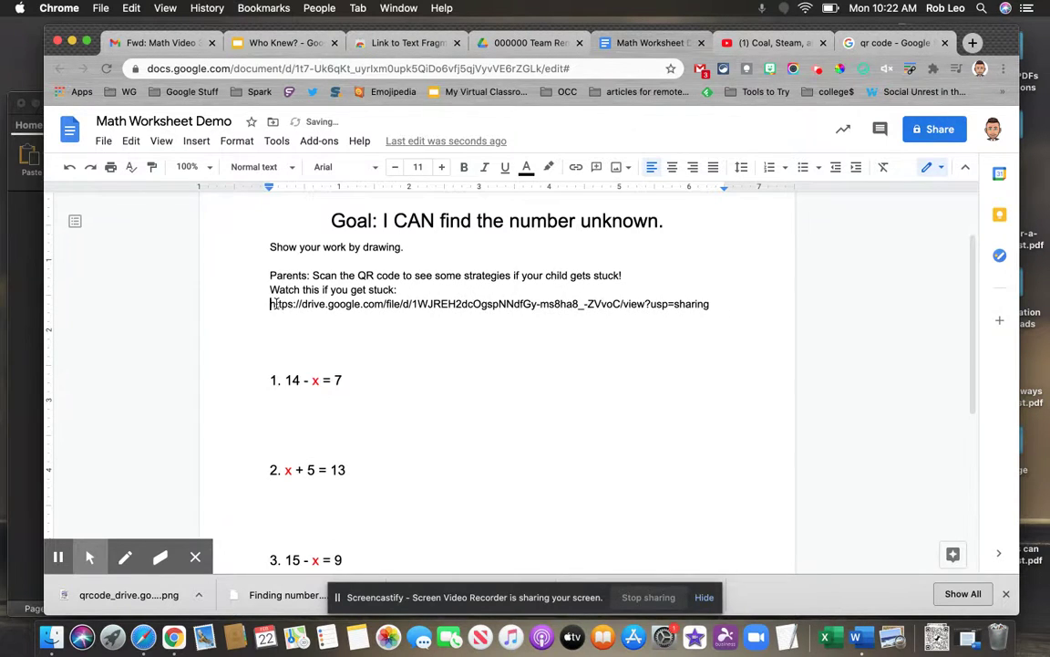
Make the Drive address a clickable hyperlink and add blank lines above the Watch line.
{"action": "triple_click", "coordinate": [272, 304]}
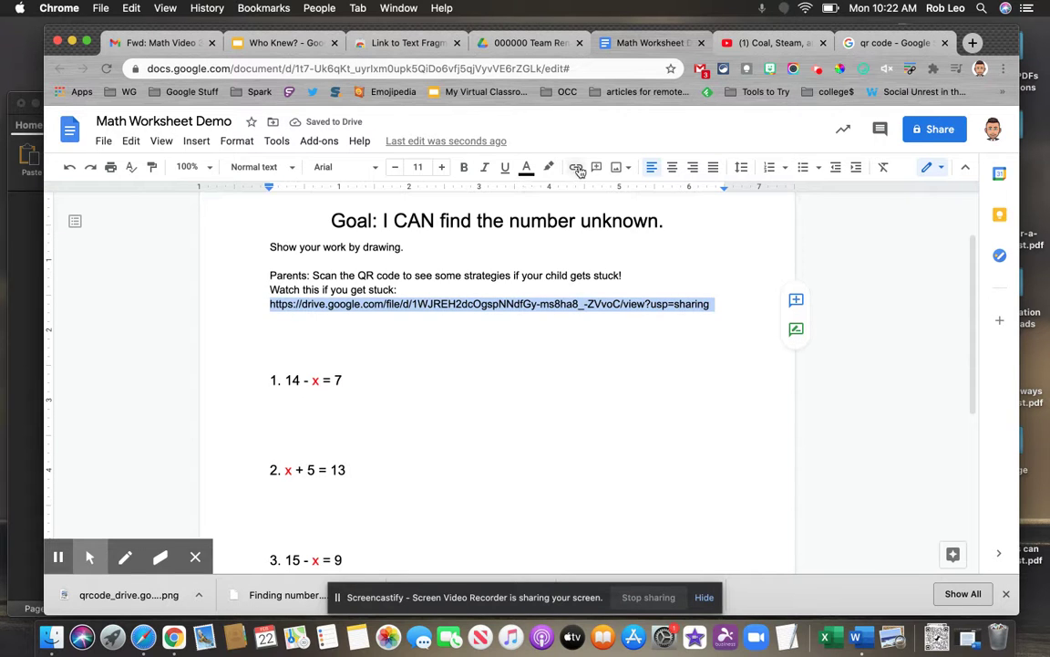
{"action": "key", "text": "super+k"}
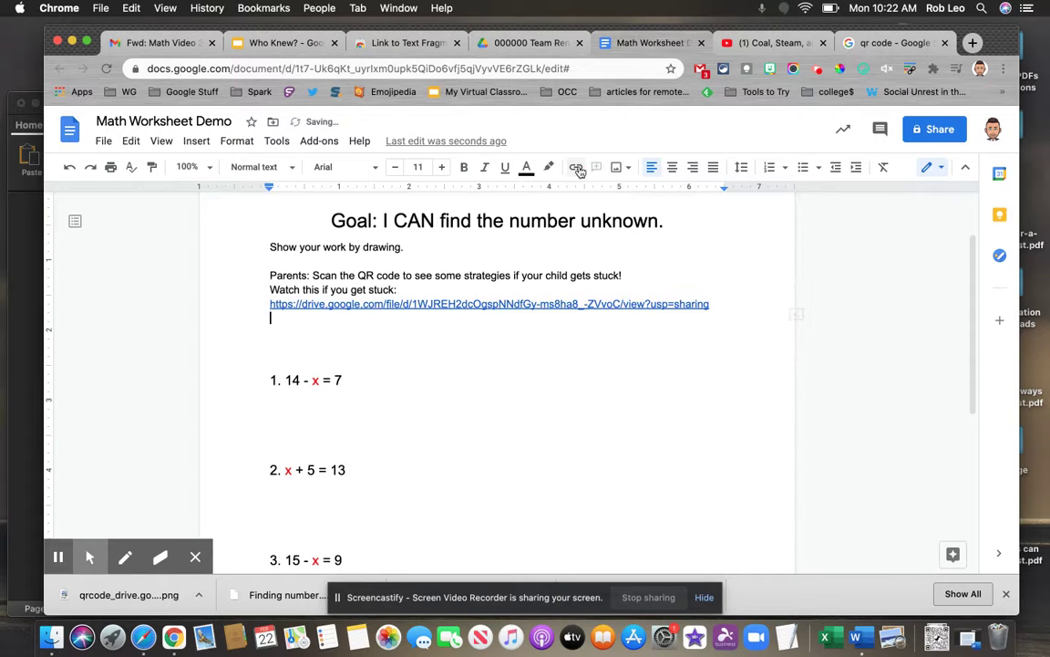
{"action": "left_click", "coordinate": [271, 290]}
{"action": "key", "text": "Return"}
{"action": "key", "text": "Return"}
{"action": "key", "text": "Return"}
{"action": "key", "text": "Return"}
{"action": "key", "text": "Return"}
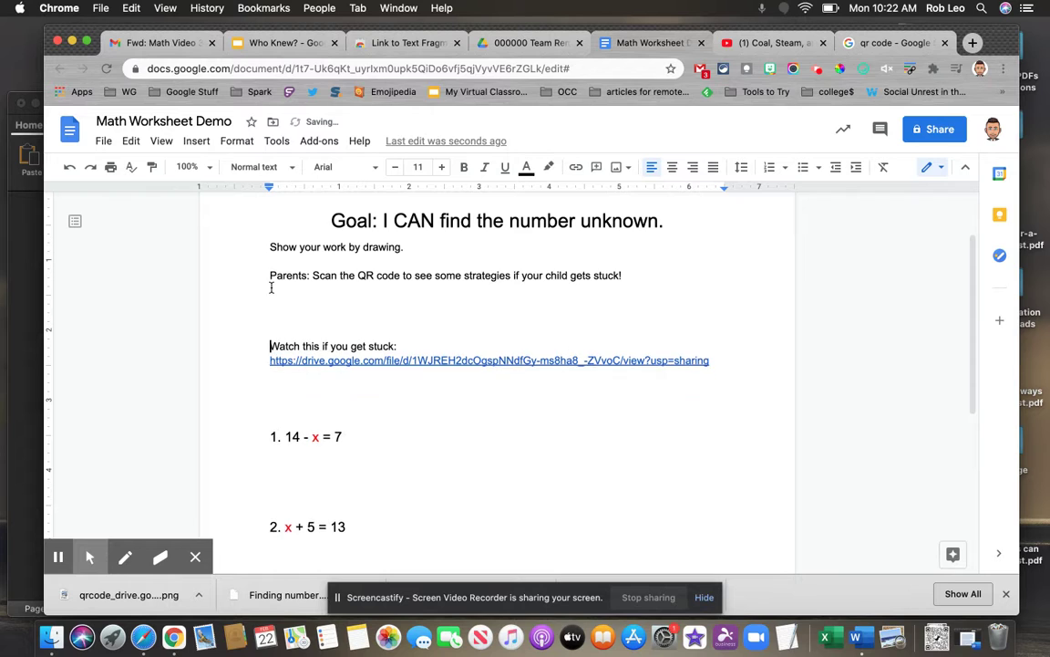
{"action": "left_click", "coordinate": [270, 289]}
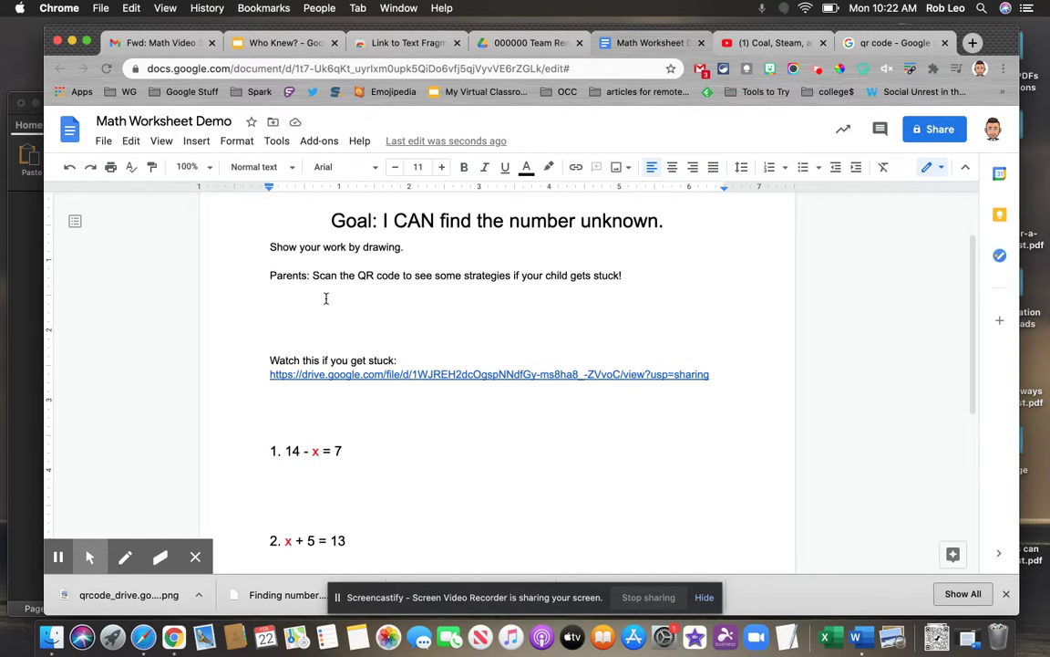
Download a QR code PNG of the Drive video preview page from the address bar.
{"action": "left_click", "coordinate": [374, 42]}
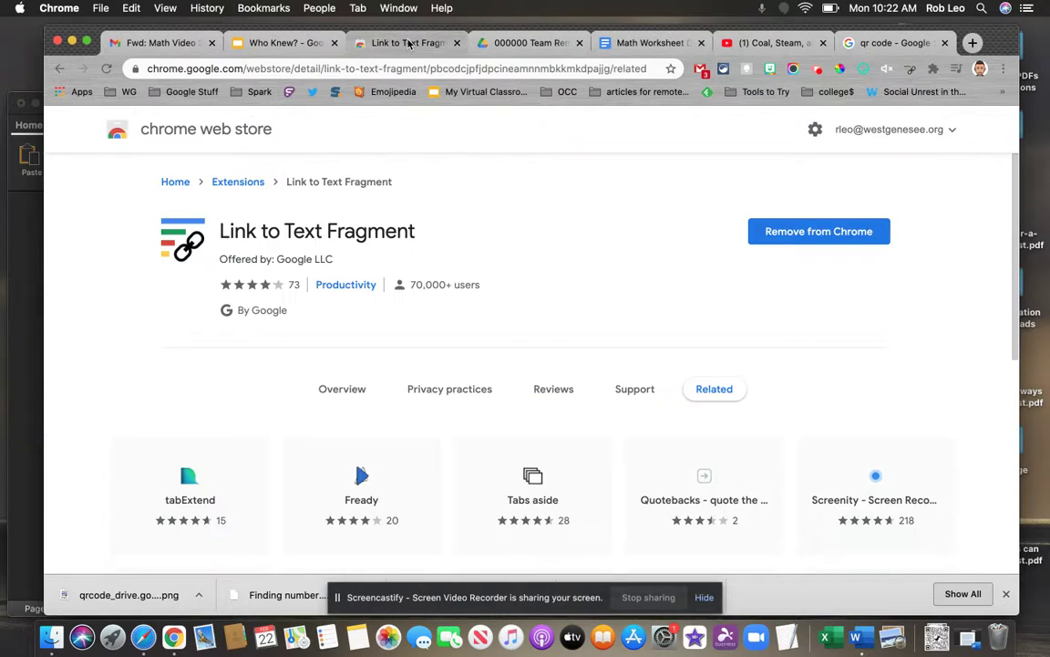
{"action": "left_click", "coordinate": [540, 44]}
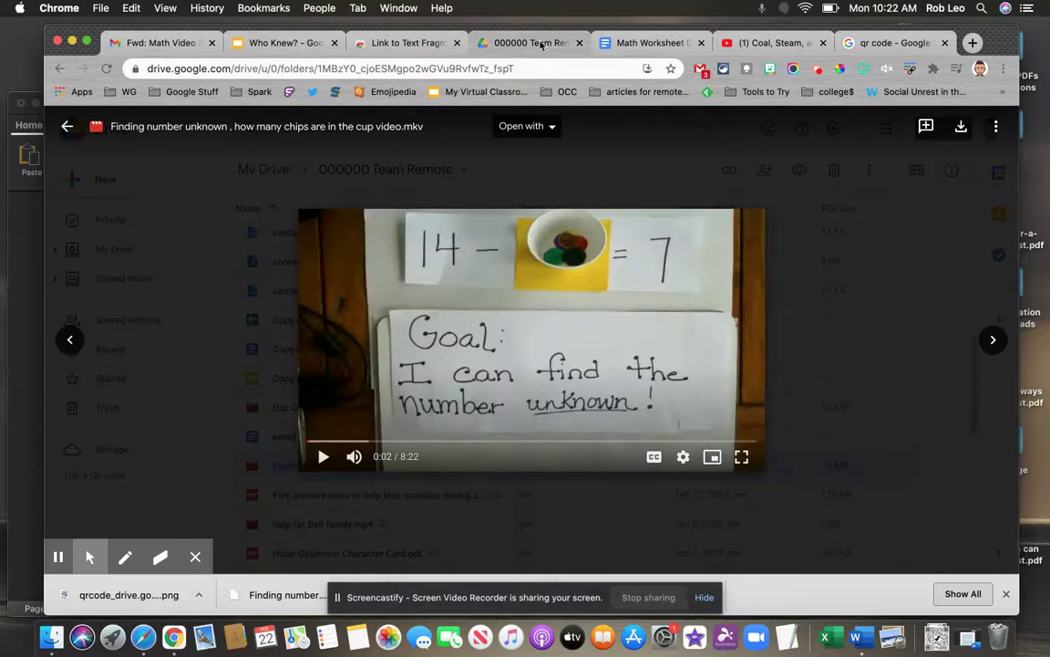
{"action": "left_click", "coordinate": [351, 68]}
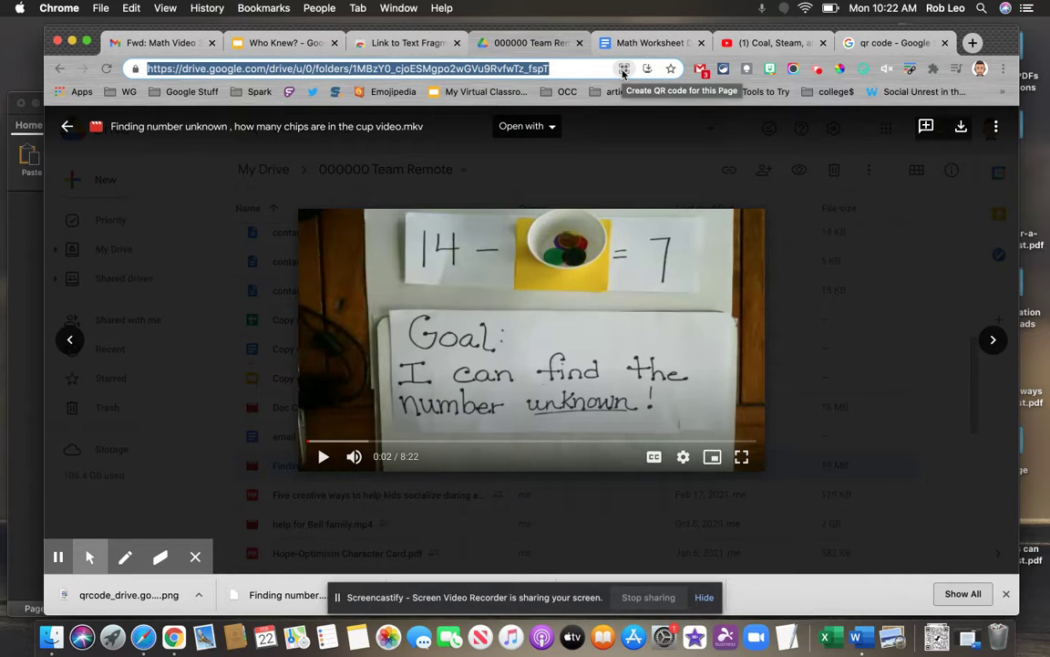
{"action": "left_click", "coordinate": [624, 70]}
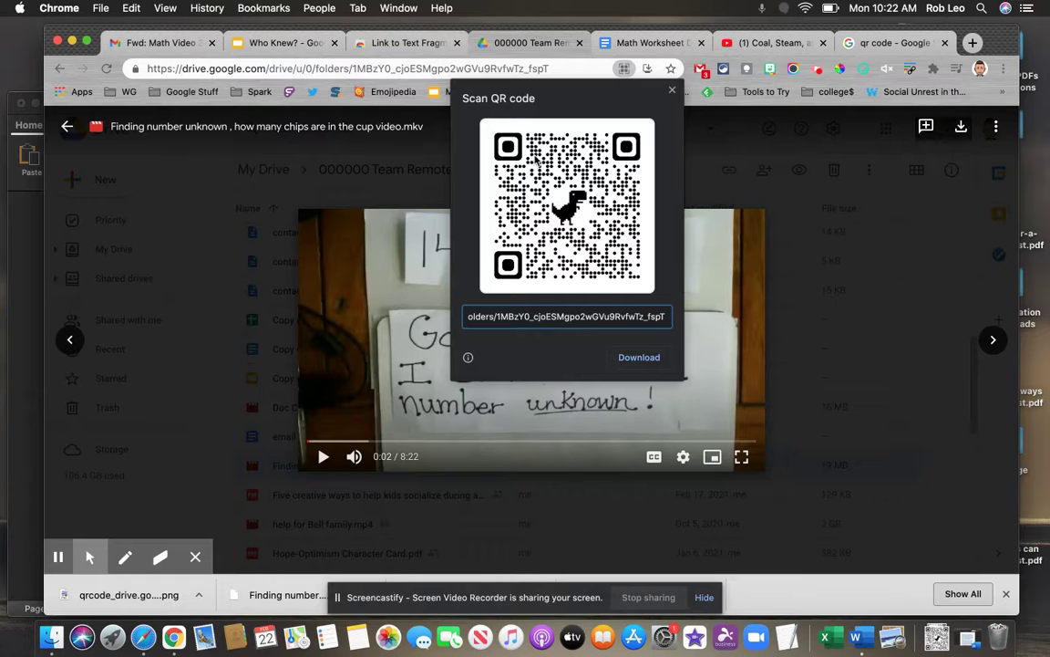
{"action": "left_click", "coordinate": [636, 358]}
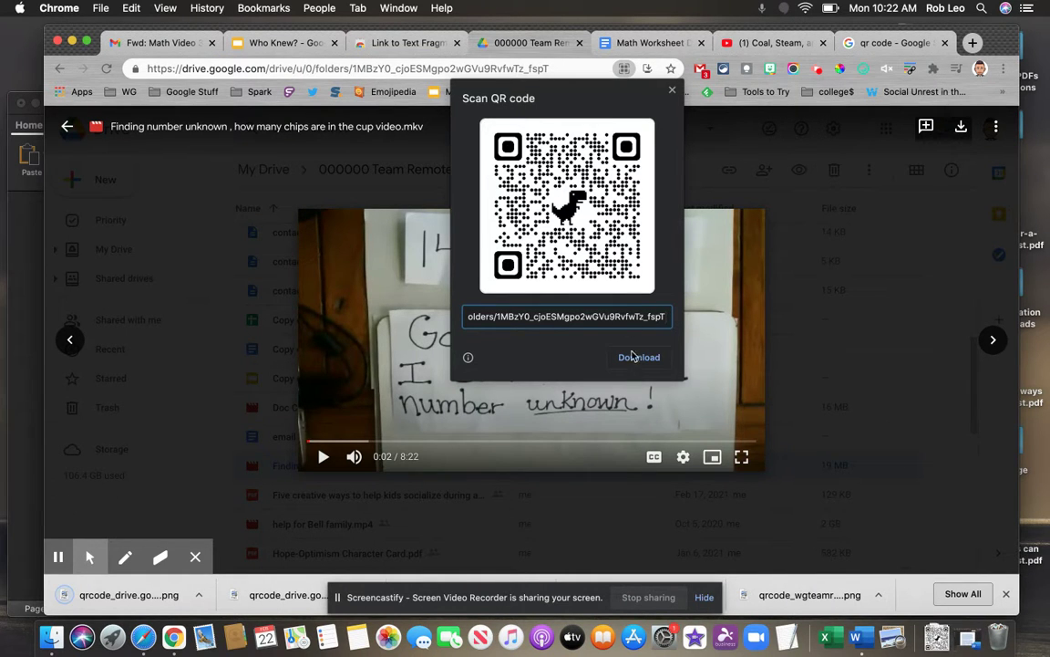
{"action": "left_click", "coordinate": [618, 42]}
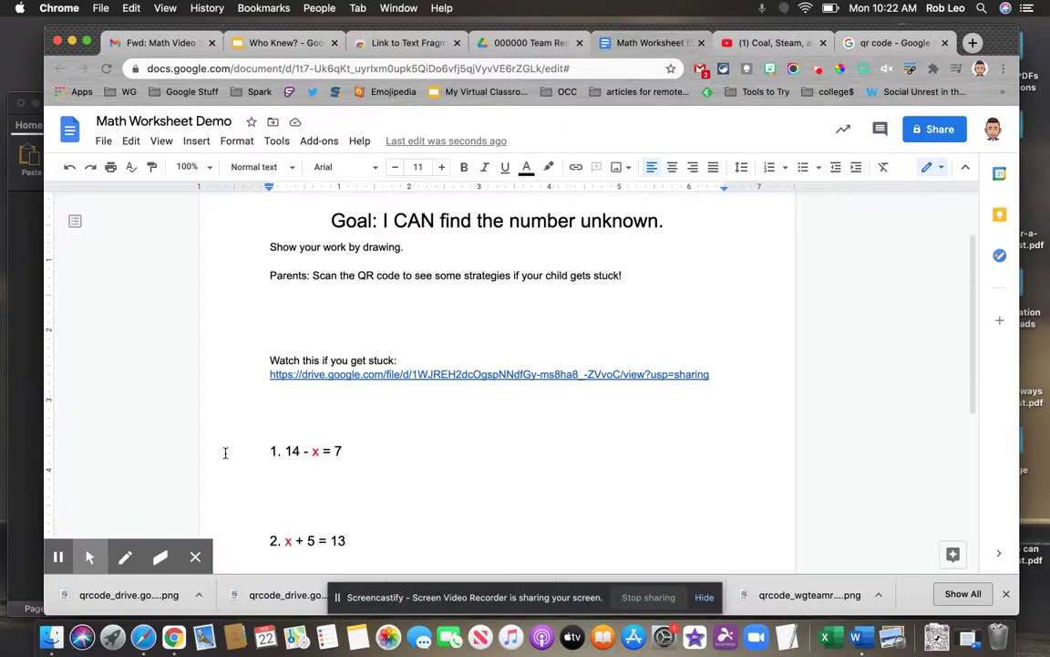
Drop the downloaded QR code PNG below the Parents line and shrink it to a small square.
{"action": "left_click_drag", "start_coordinate": [132, 597], "coordinate": [288, 298]}
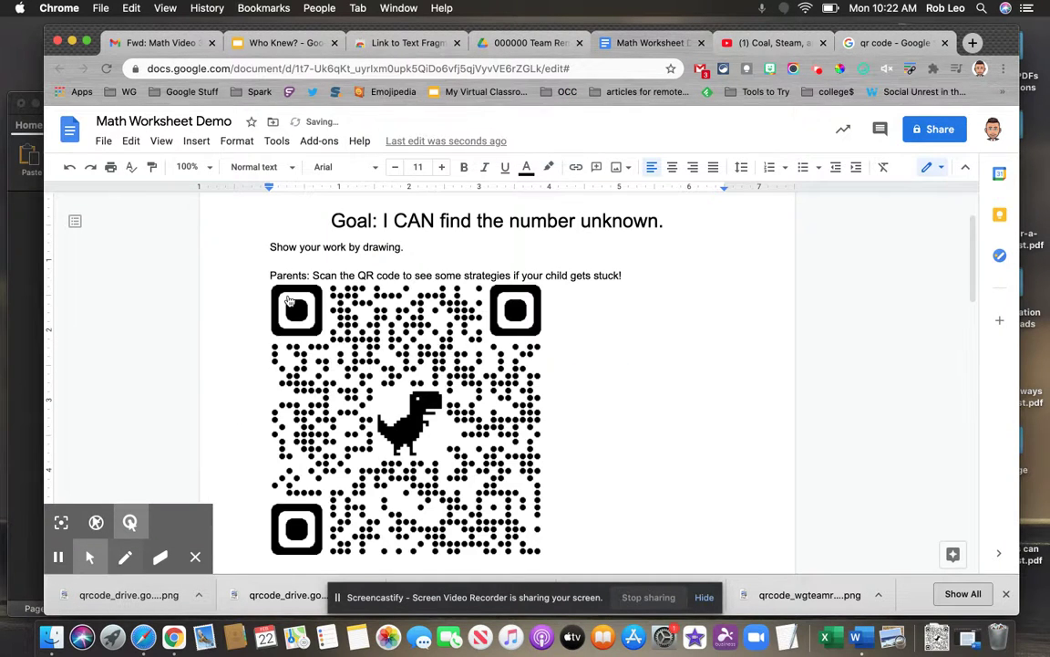
{"action": "left_click", "coordinate": [394, 390]}
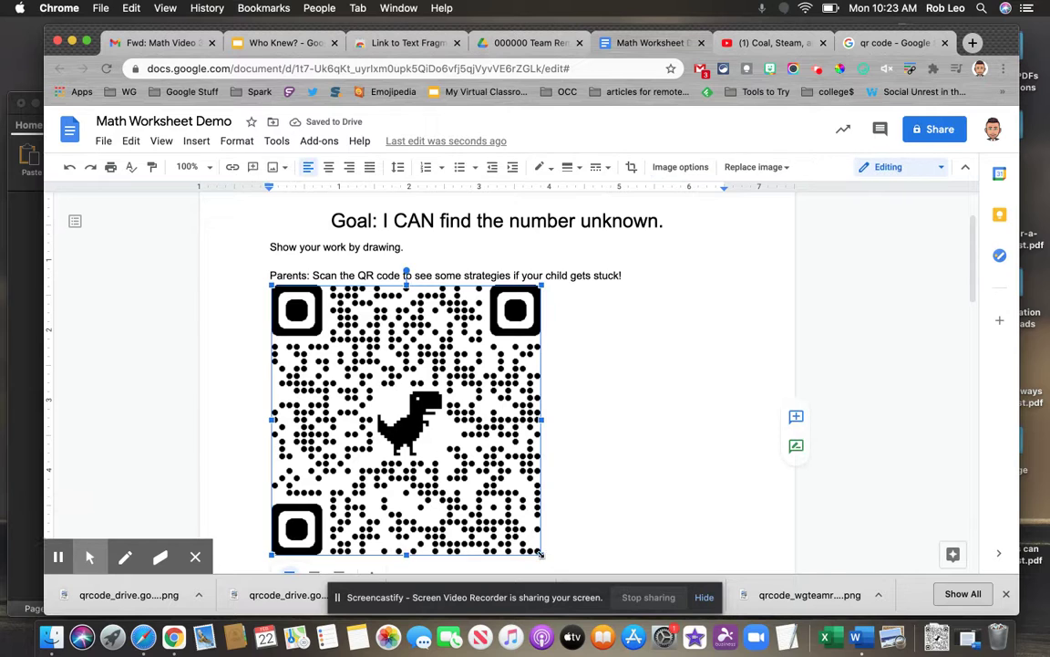
{"action": "left_click_drag", "start_coordinate": [542, 554], "coordinate": [380, 392]}
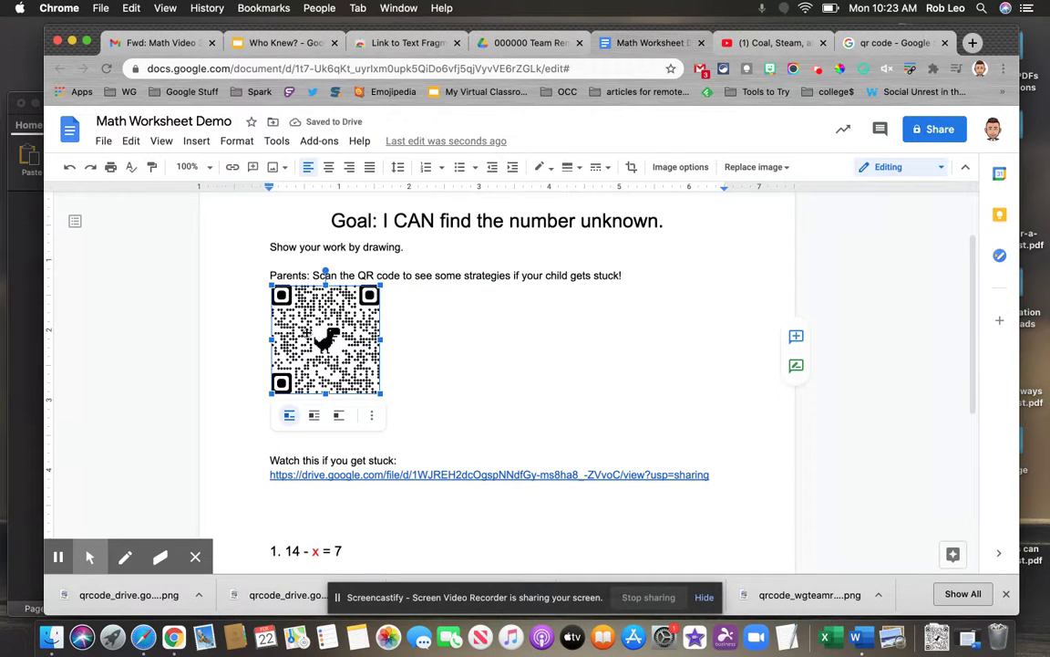
{"action": "left_click", "coordinate": [422, 342]}
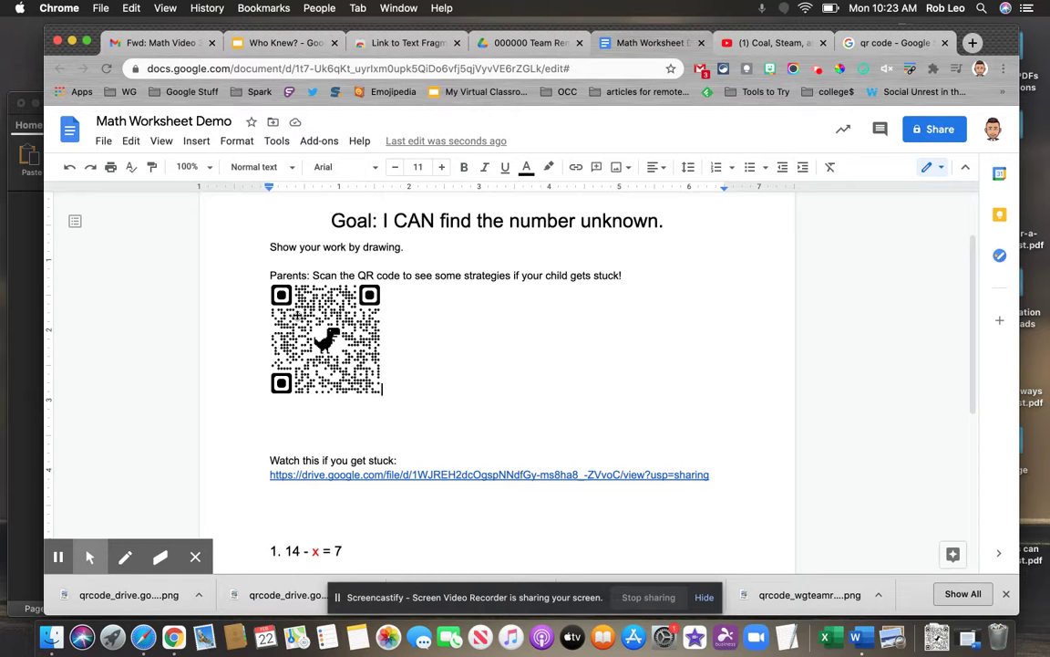
Download a QR code PNG for the 'Coal, Steam, and The Industrial Revolution' YouTube video.
{"action": "left_click", "coordinate": [775, 44]}
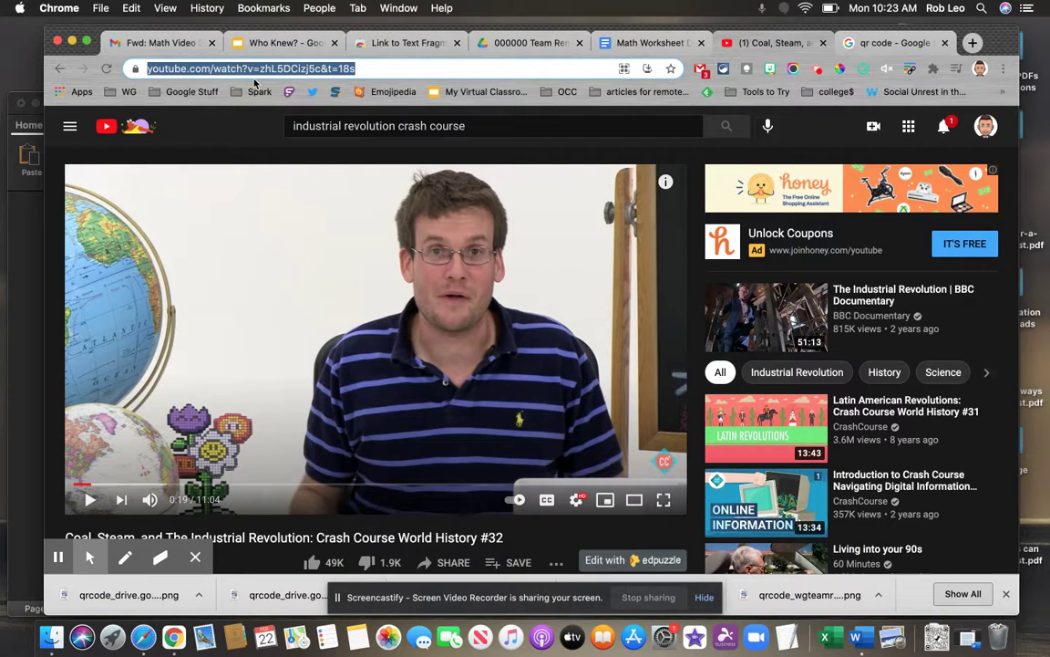
{"action": "left_click", "coordinate": [237, 67]}
{"action": "triple_click", "coordinate": [244, 64]}
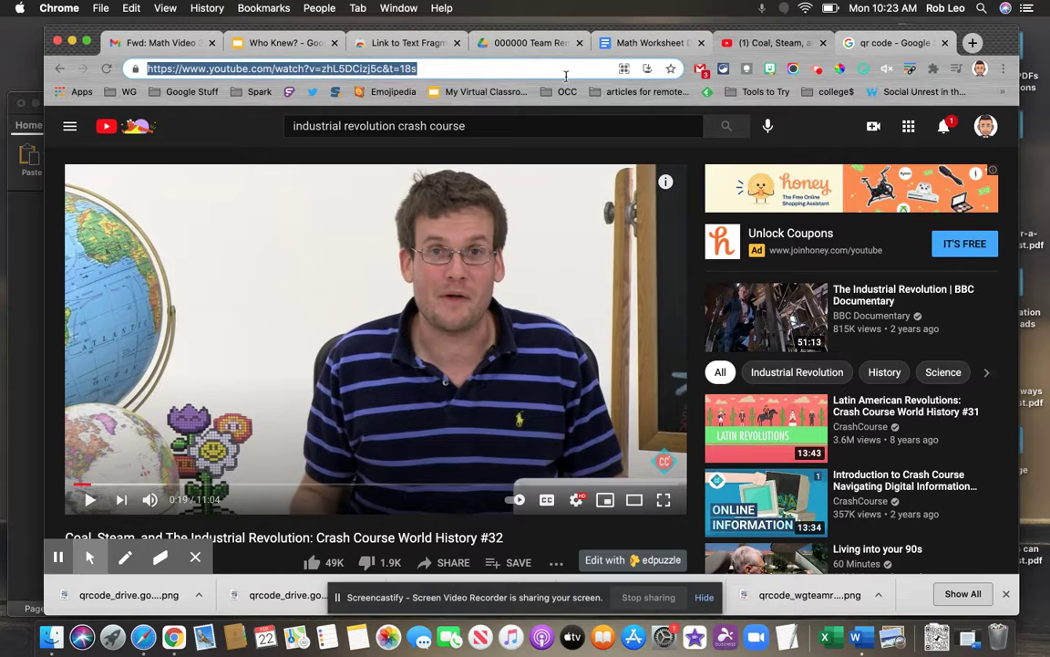
{"action": "left_click", "coordinate": [625, 70]}
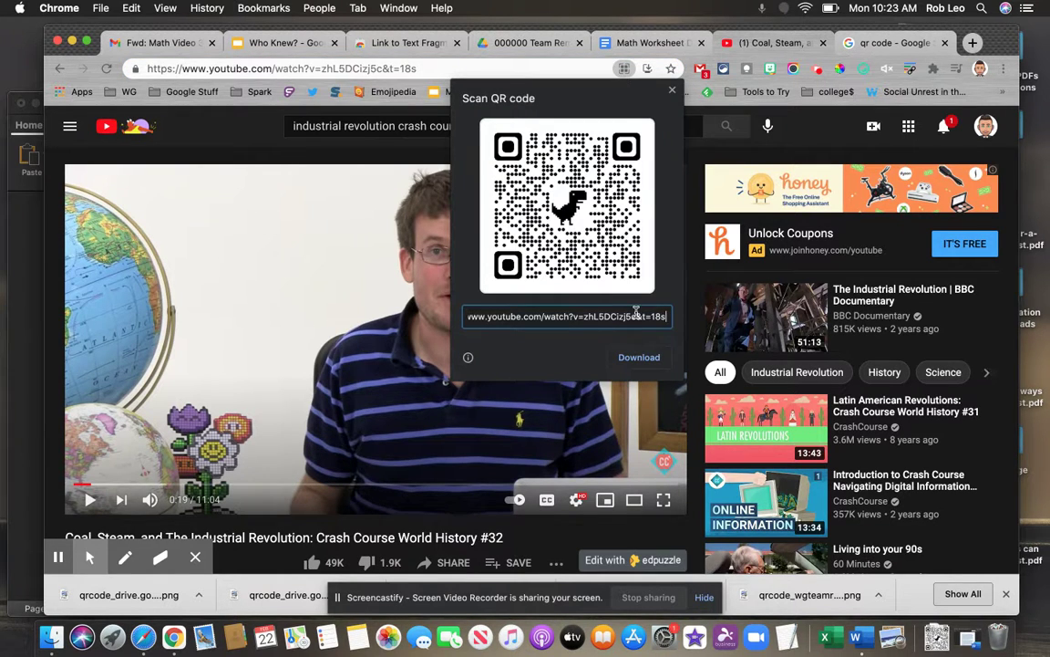
{"action": "left_click", "coordinate": [637, 359]}
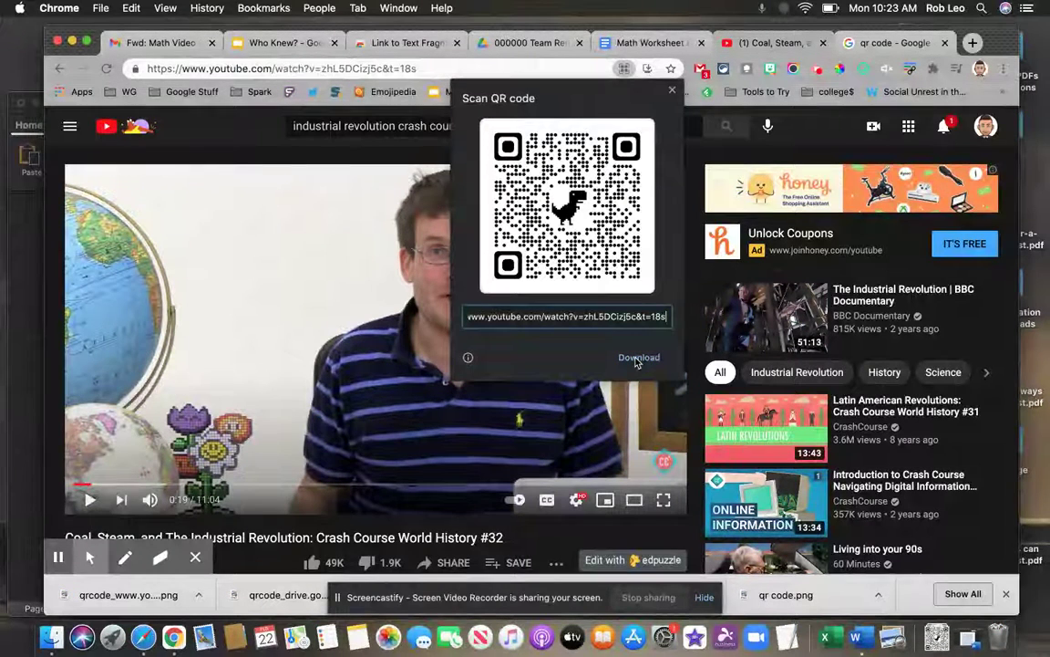
{"action": "key", "text": "Escape"}
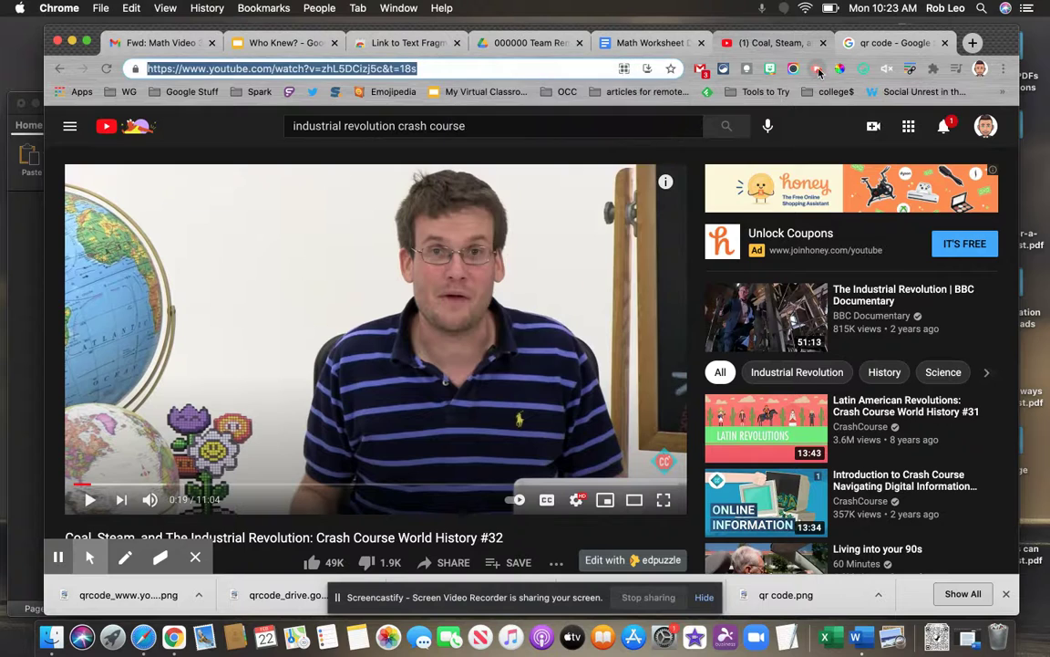